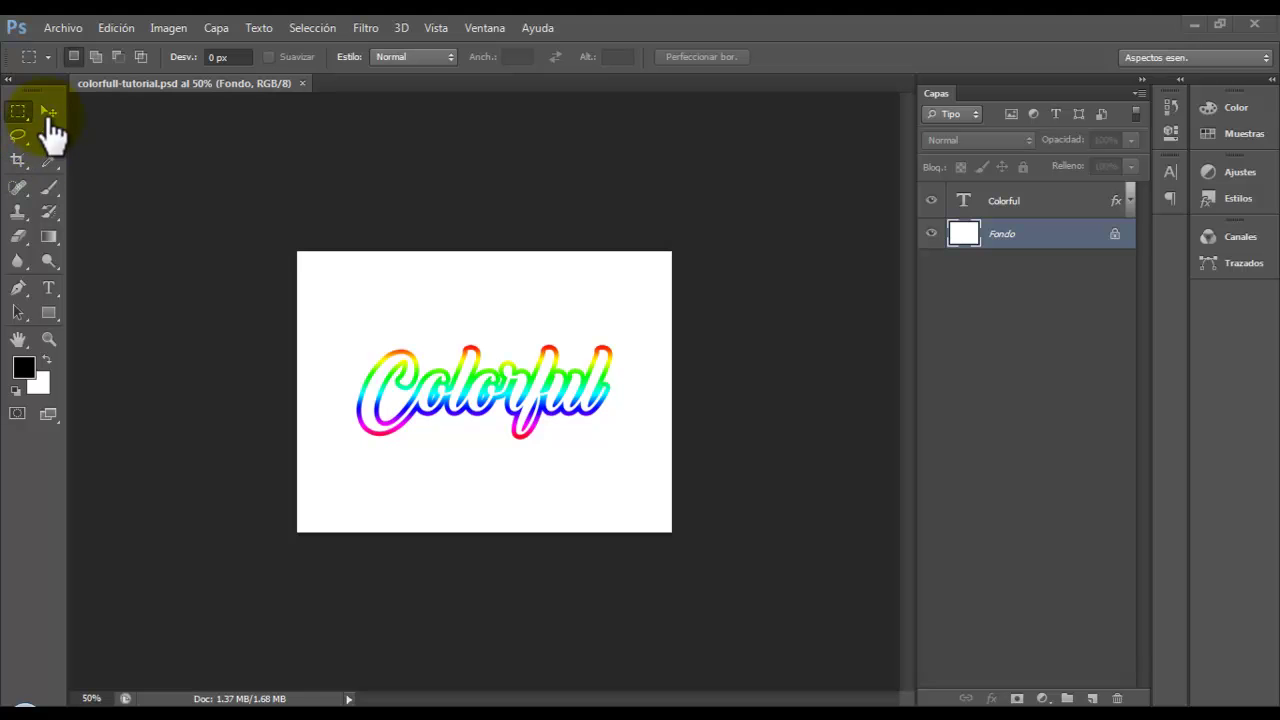
- Open the Archivo (File) menu
click(63, 27)
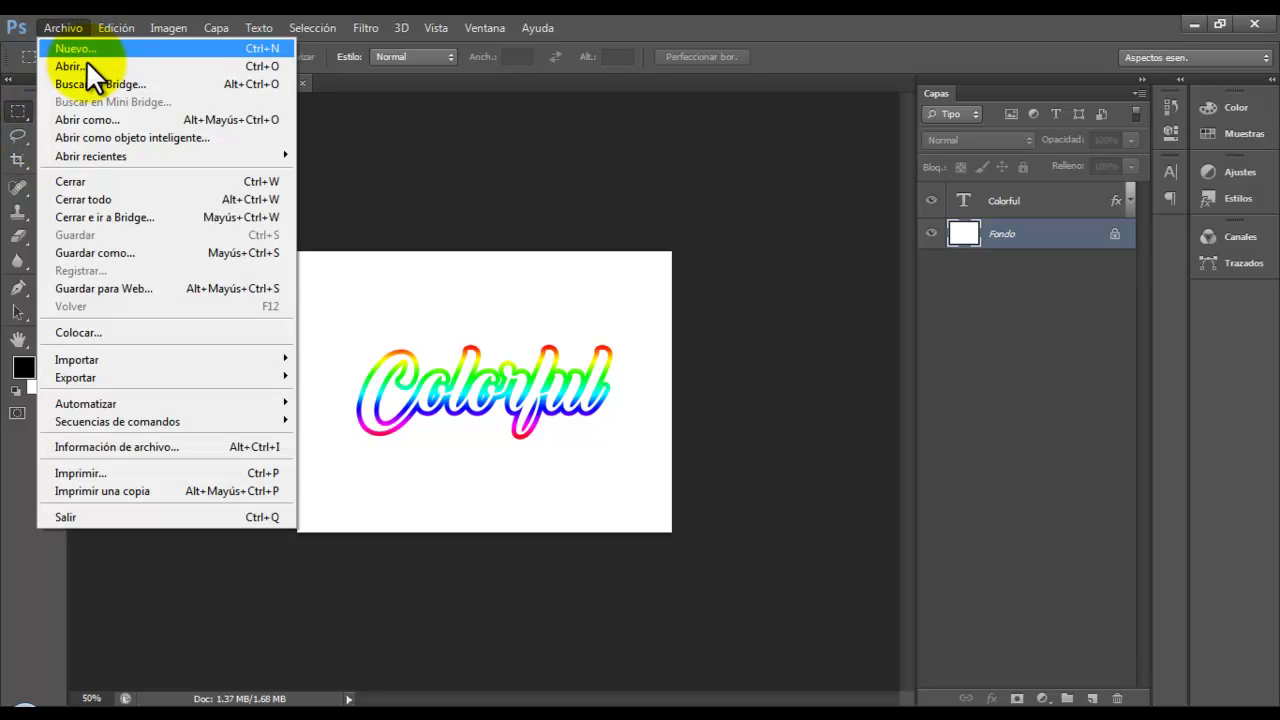
- Create a new Web-preset 800 x 600 document named 'Colorful'
click(86, 52)
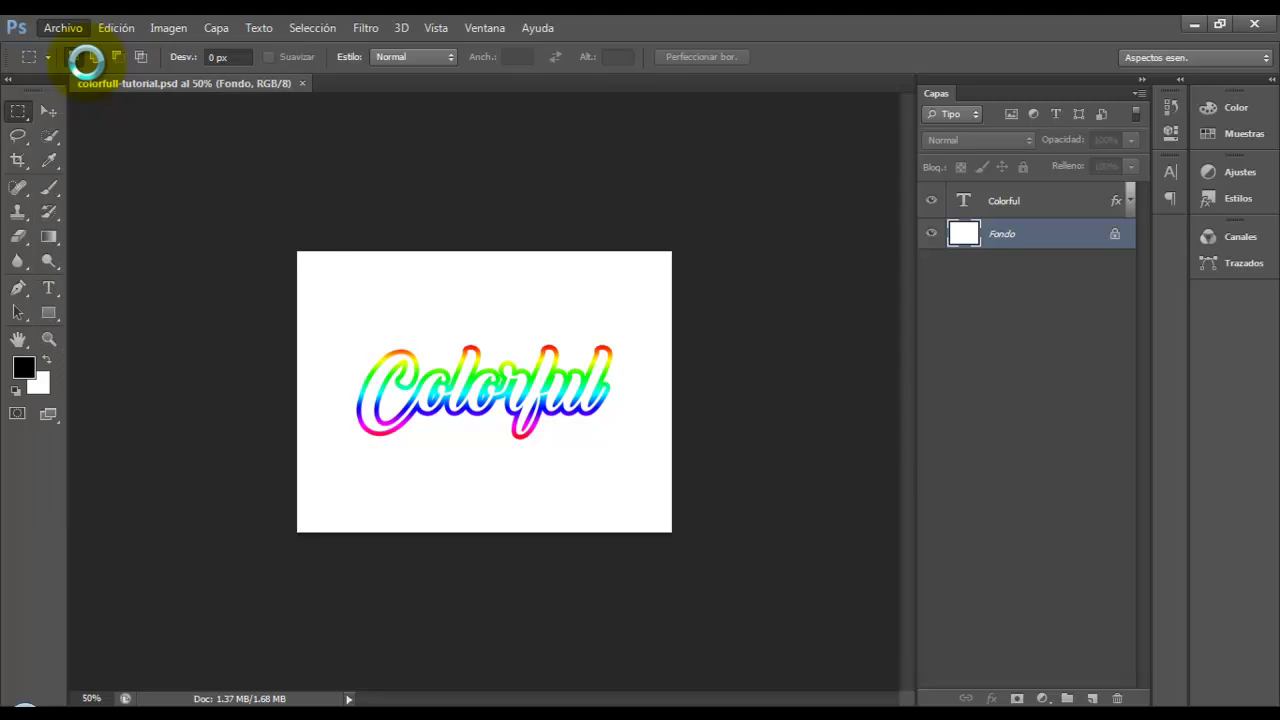
key(Tab)
key(alt+Down)
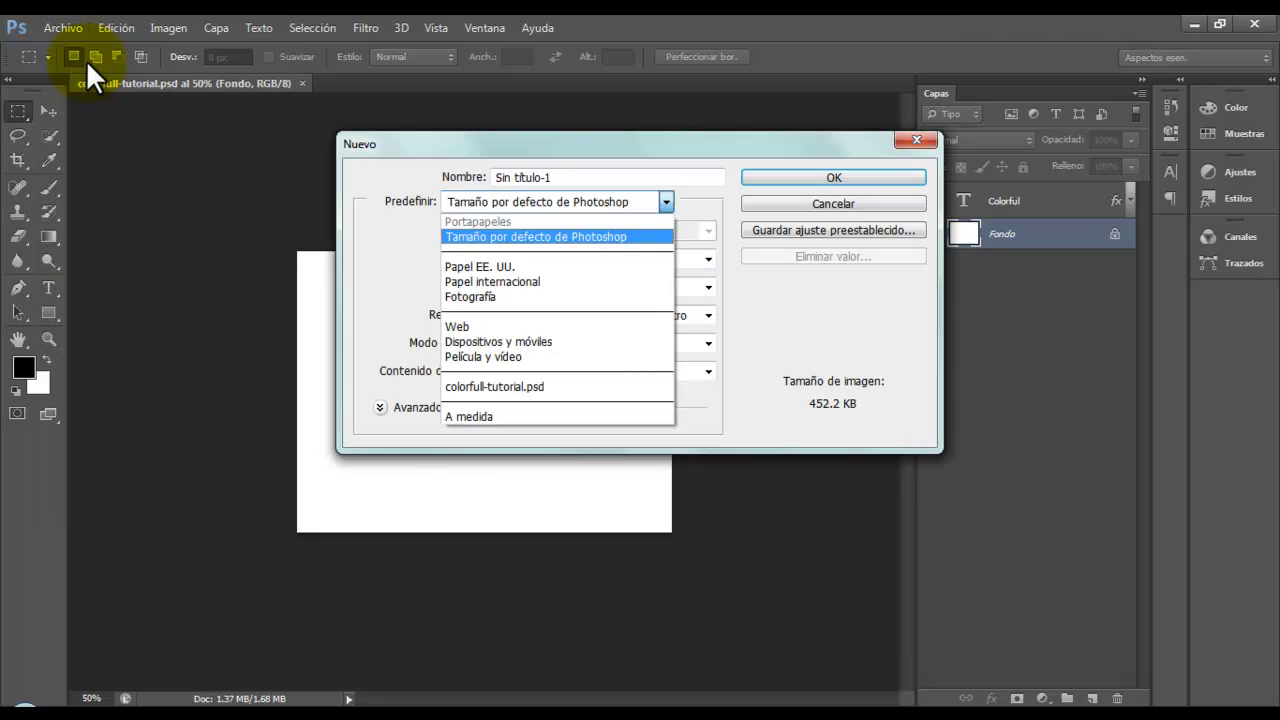
key(Return)
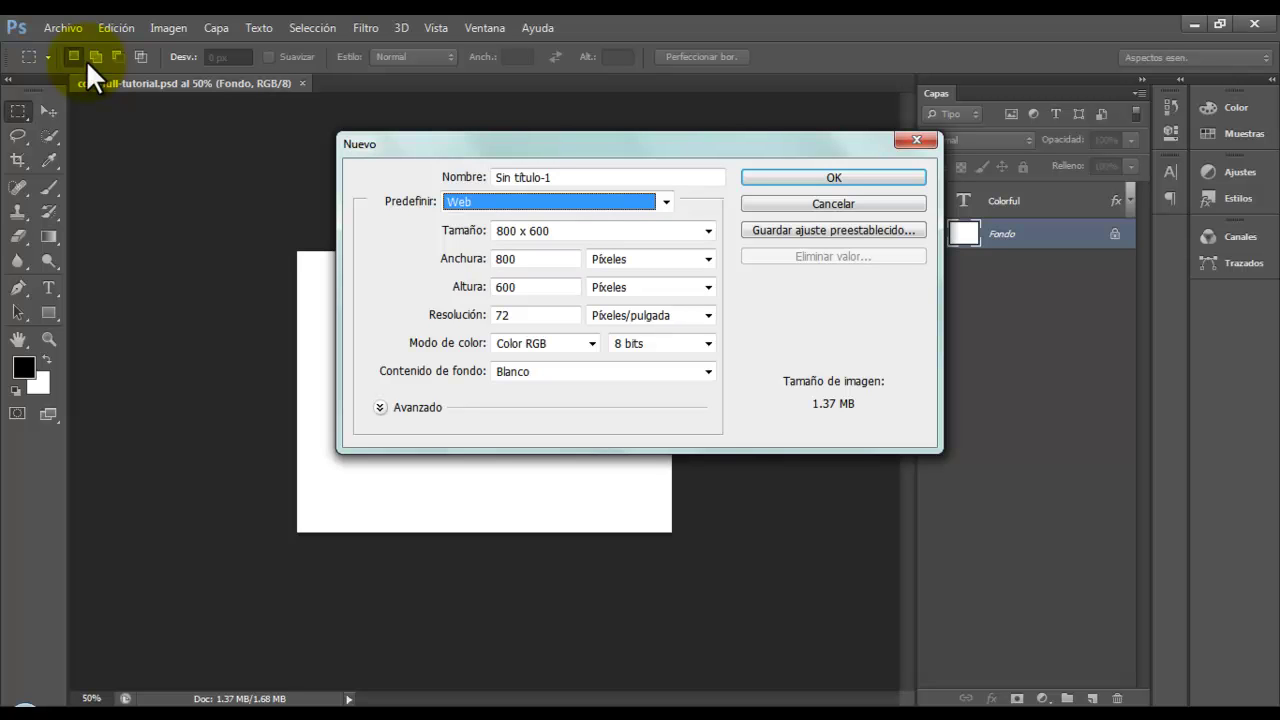
key(shift+Tab)
key(Tab)
key(Tab)
key(alt+Down)
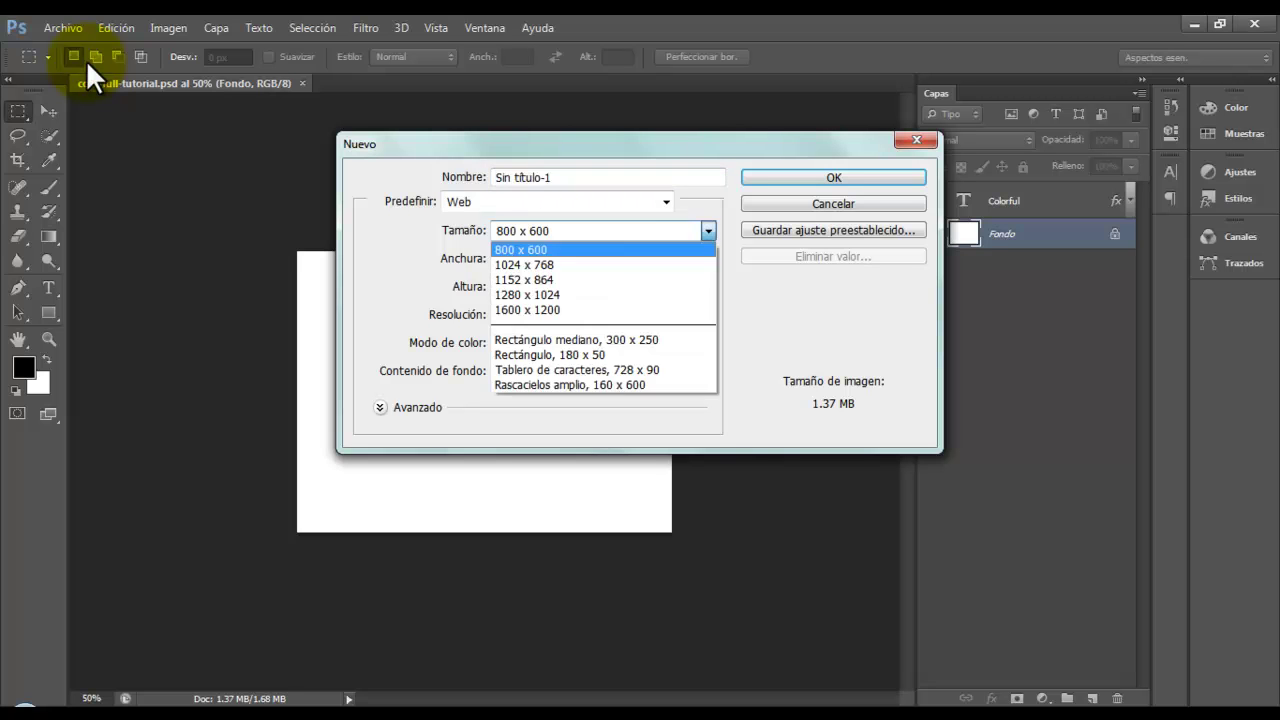
key(Return)
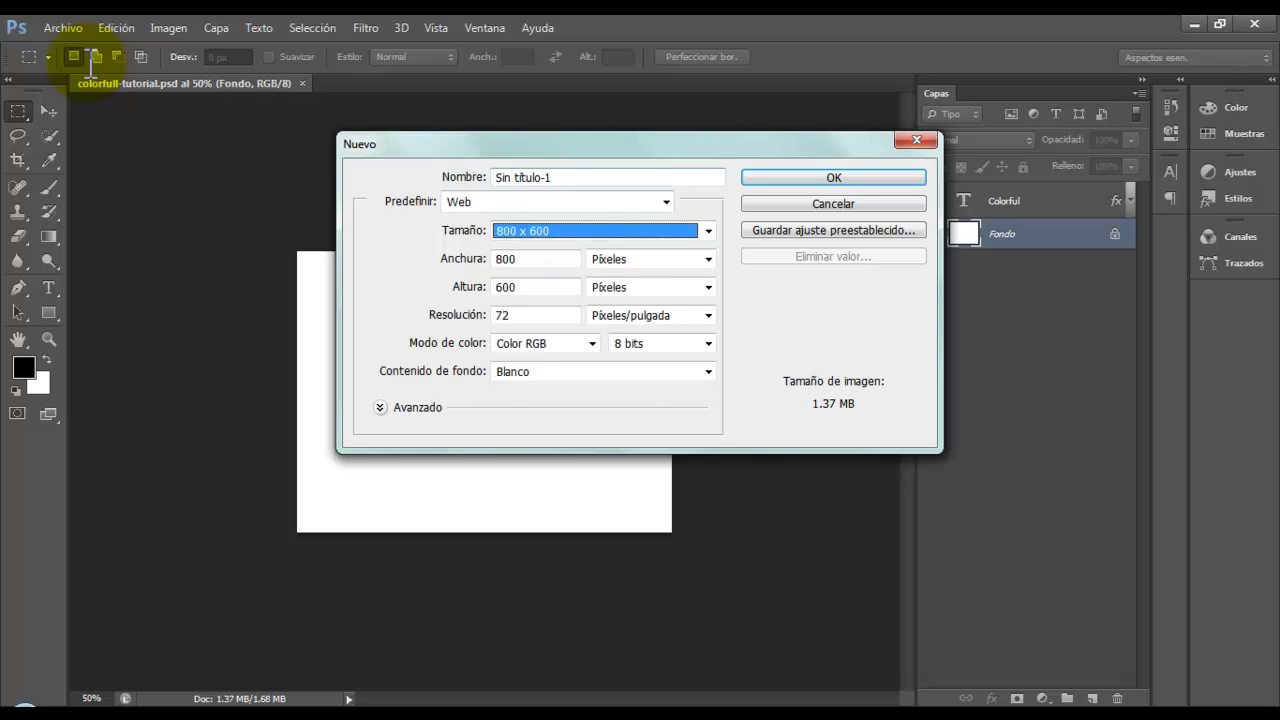
key(shift+Tab)
key(shift+Tab)
text(Colorful)
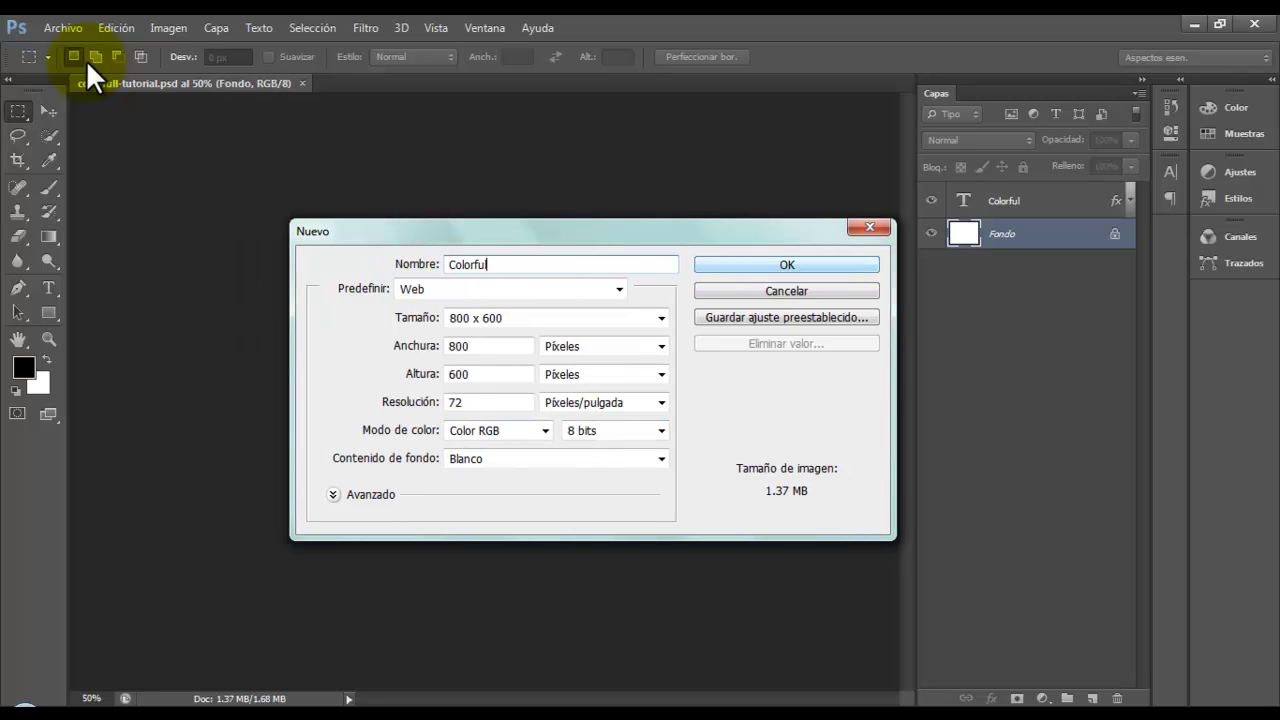
key(Return)
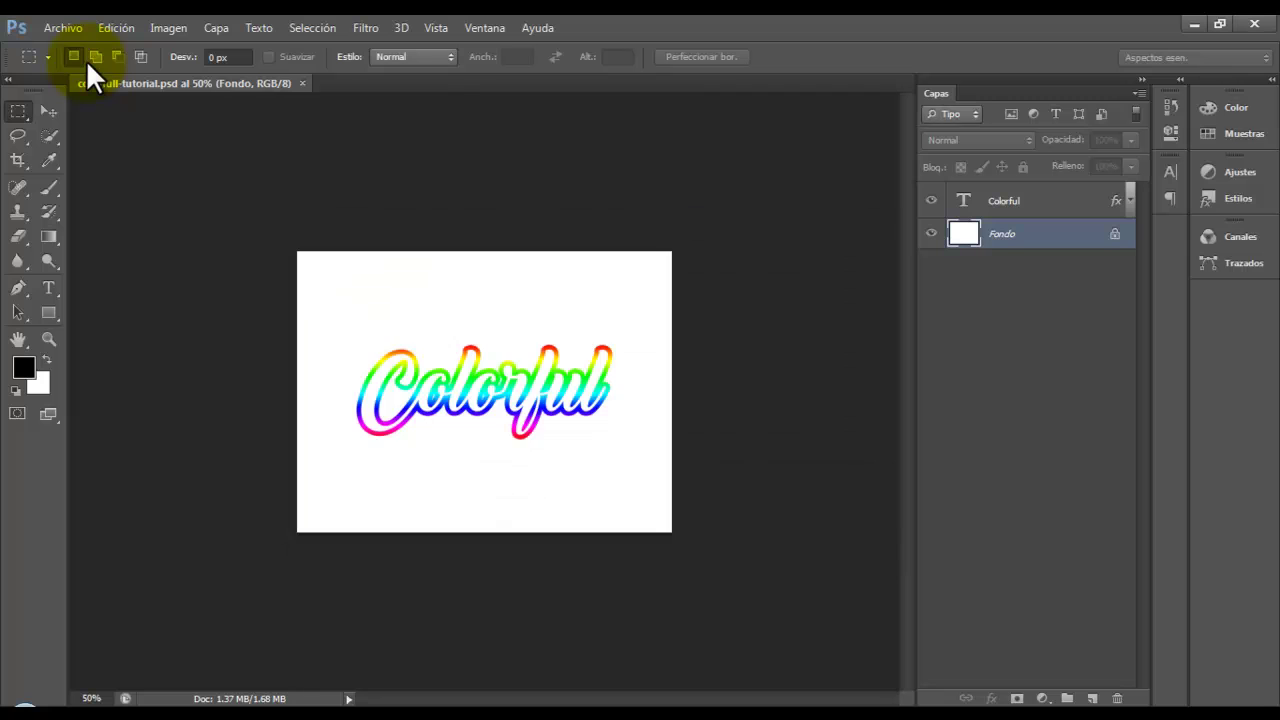
- Zoom the canvas out to 50% and type 'Colorful' at the canvas centre
key(ctrl+minus)
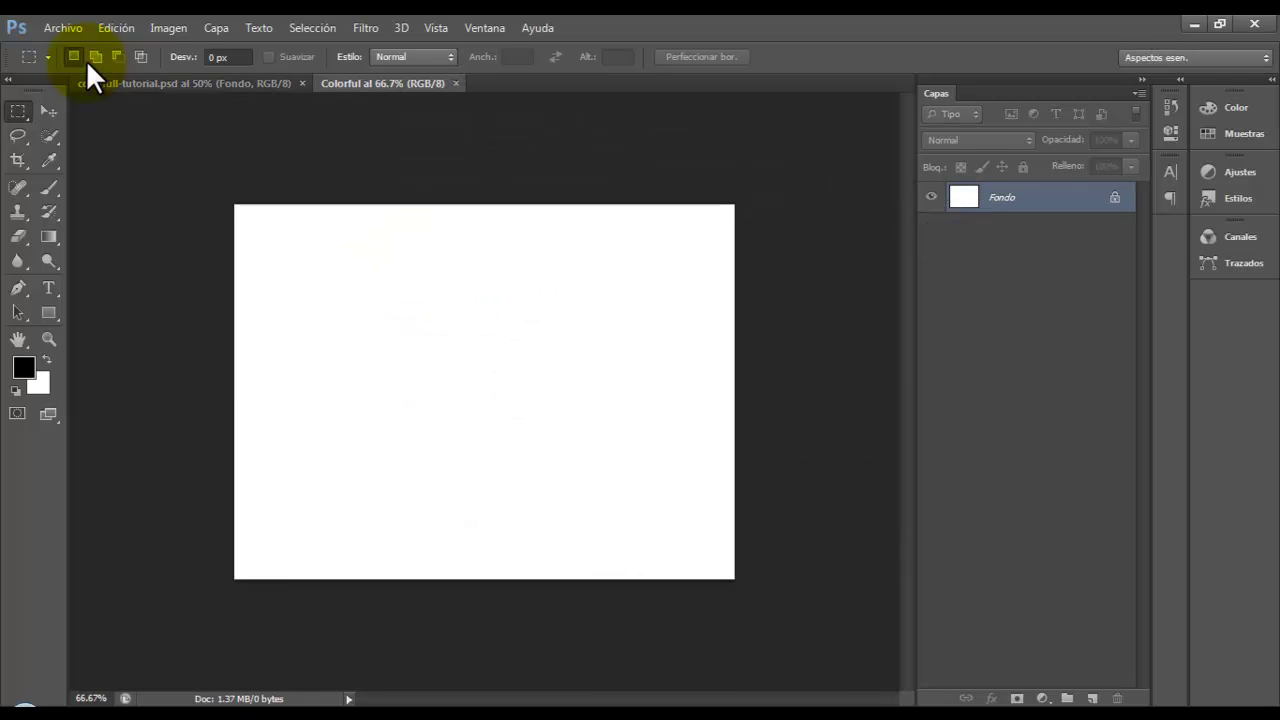
key(ctrl+minus)
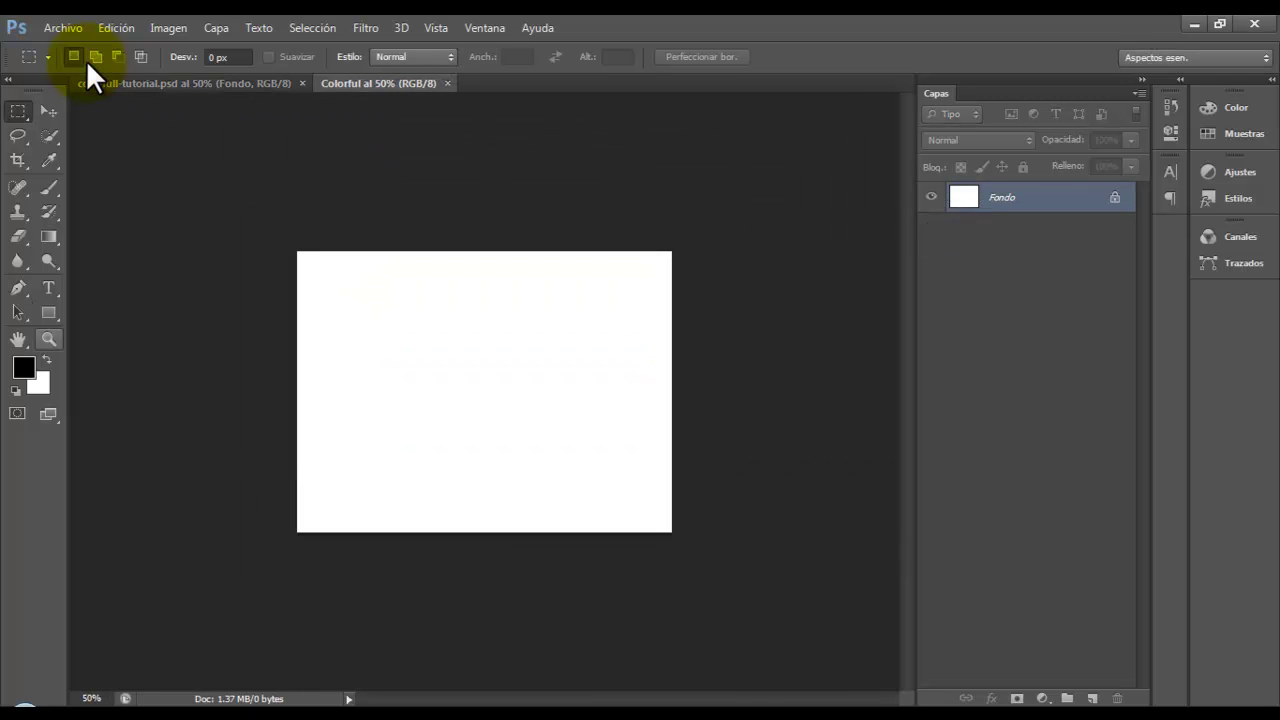
key(t)
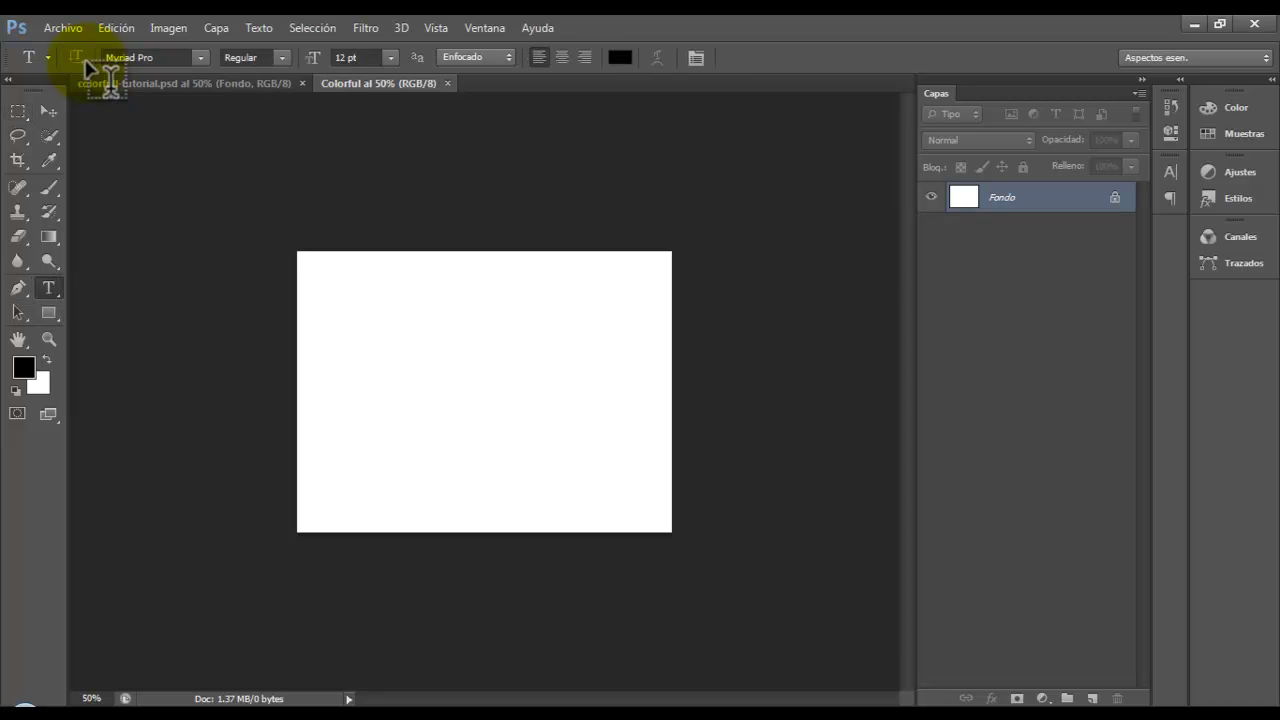
click(483, 377)
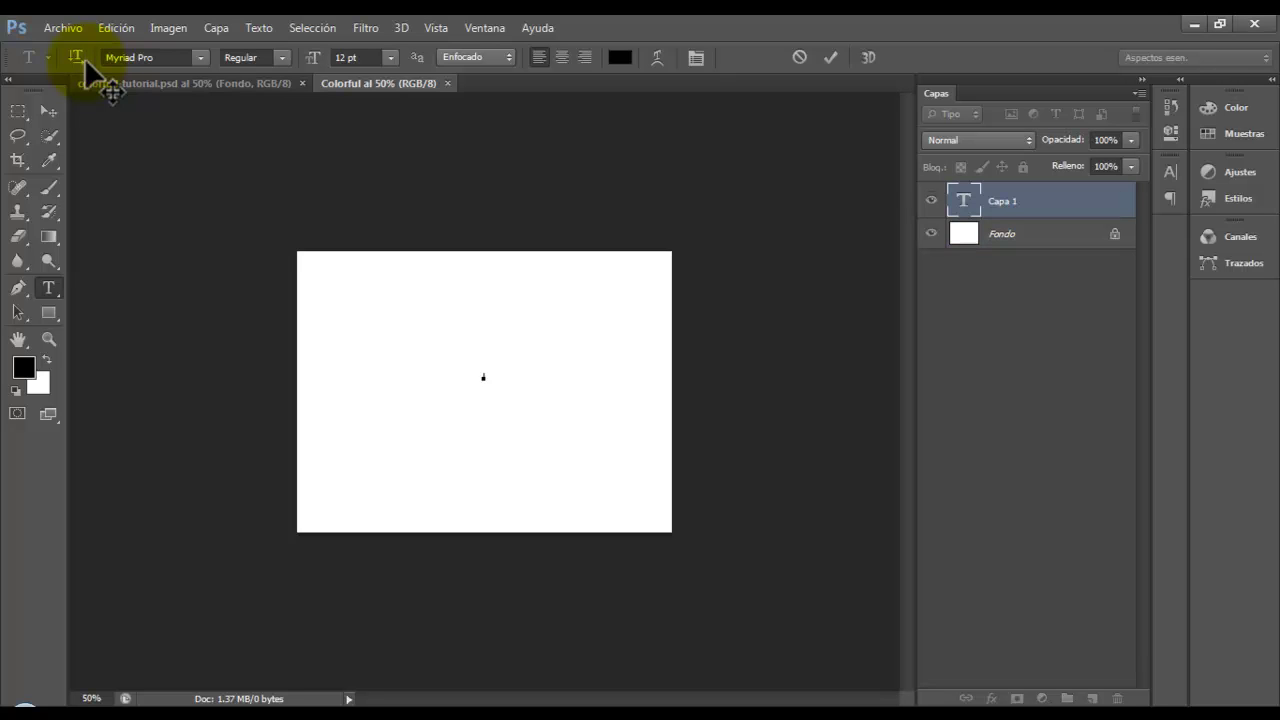
text(Colorful)
- Set the text to Back to Black Demo, 183 pt, centre-aligned, commit it, then marquee-select the canvas
key(ctrl+a)
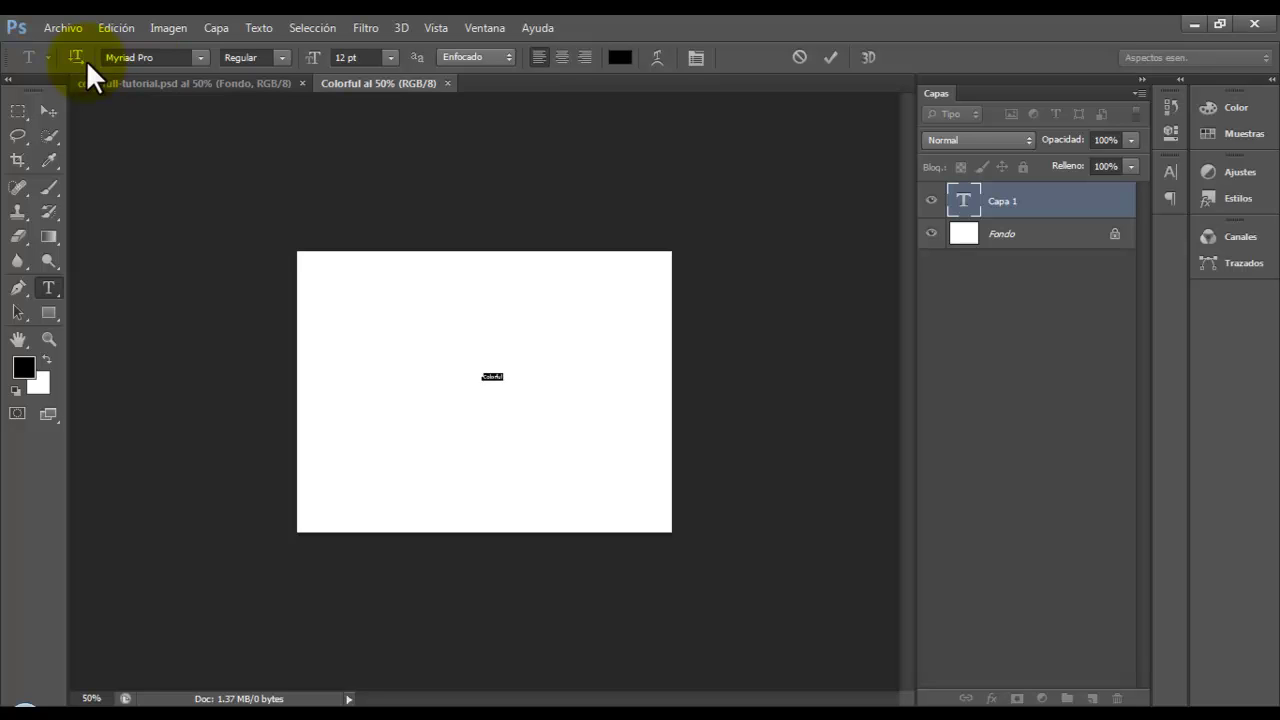
click(90, 60)
text(Back to Black D...)
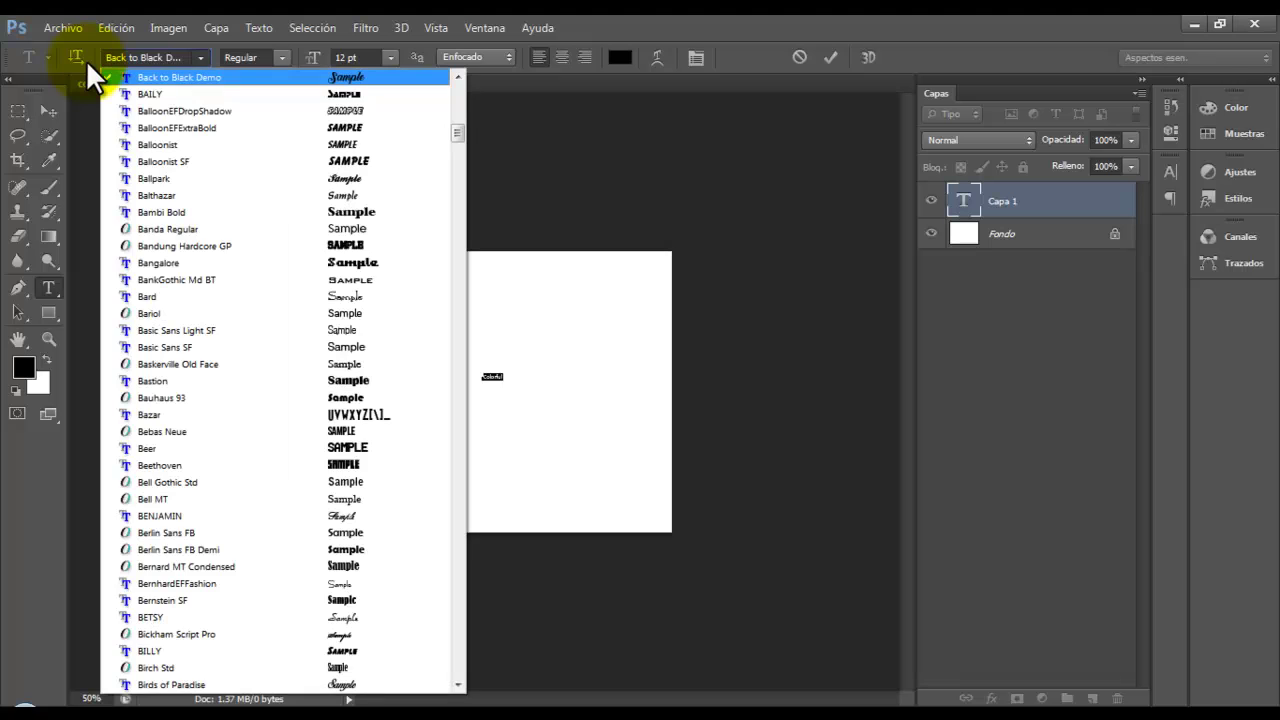
key(Return)
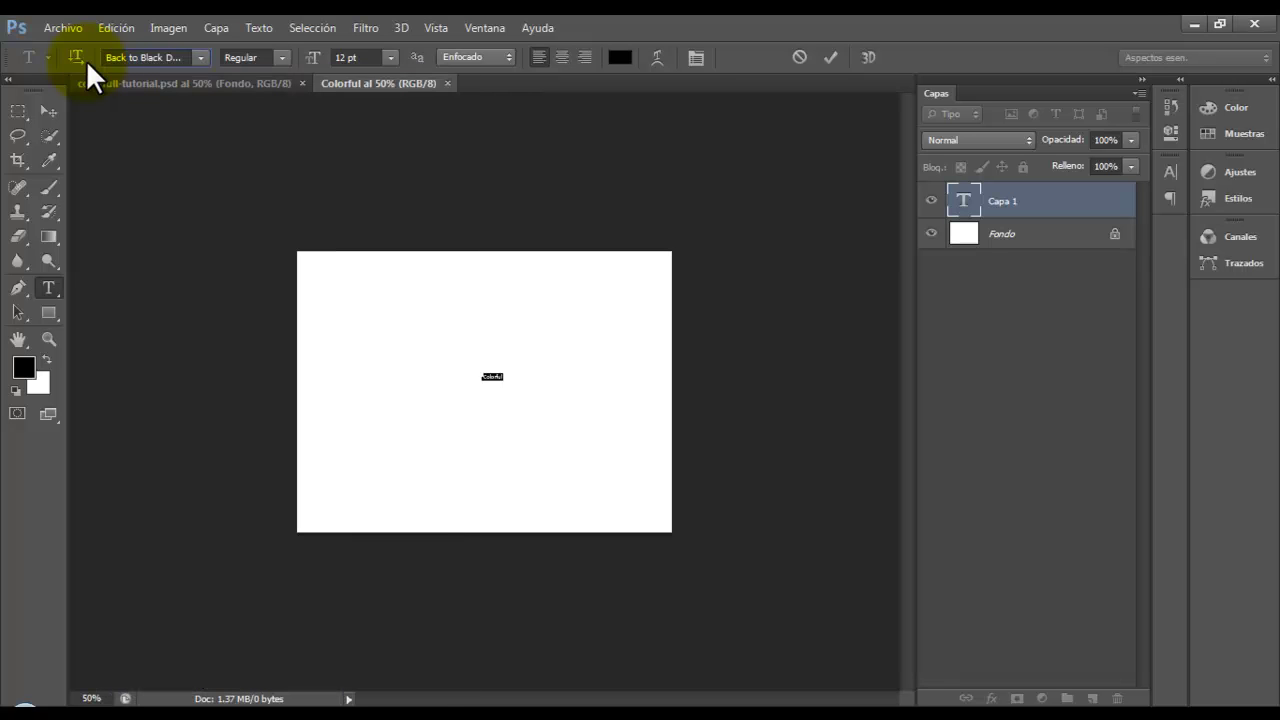
key(Tab)
key(Tab)
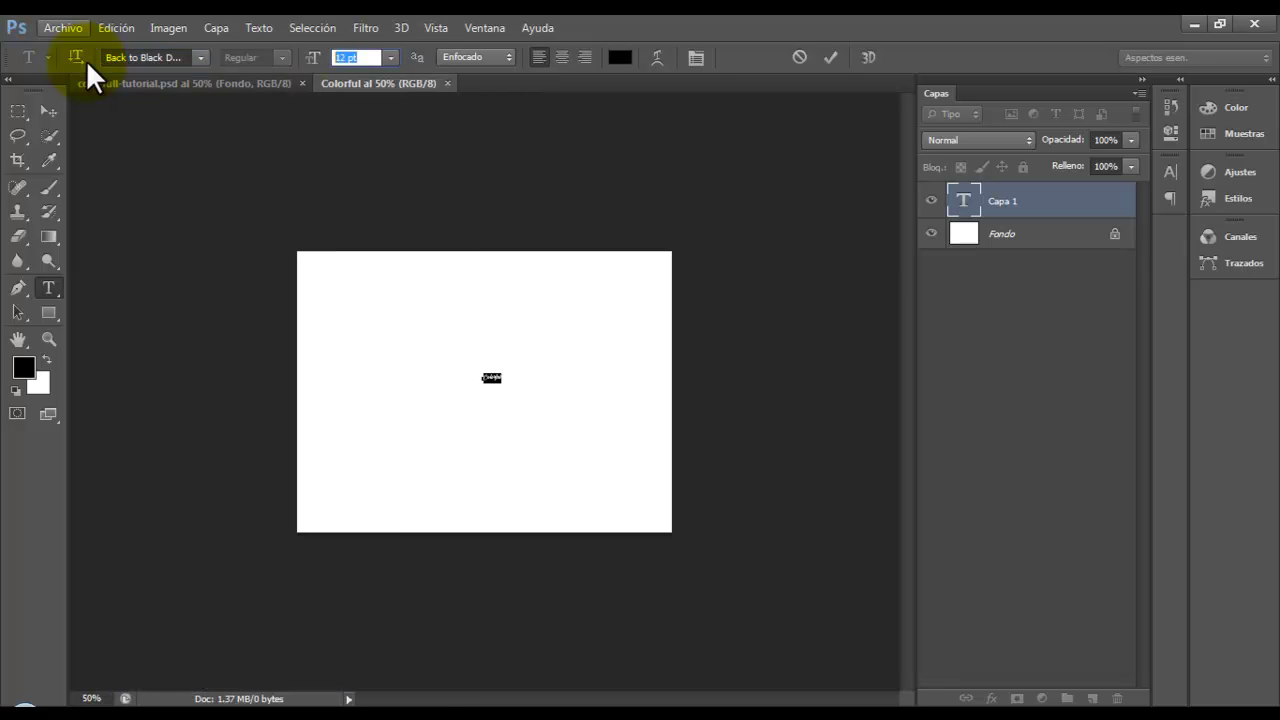
text(1)
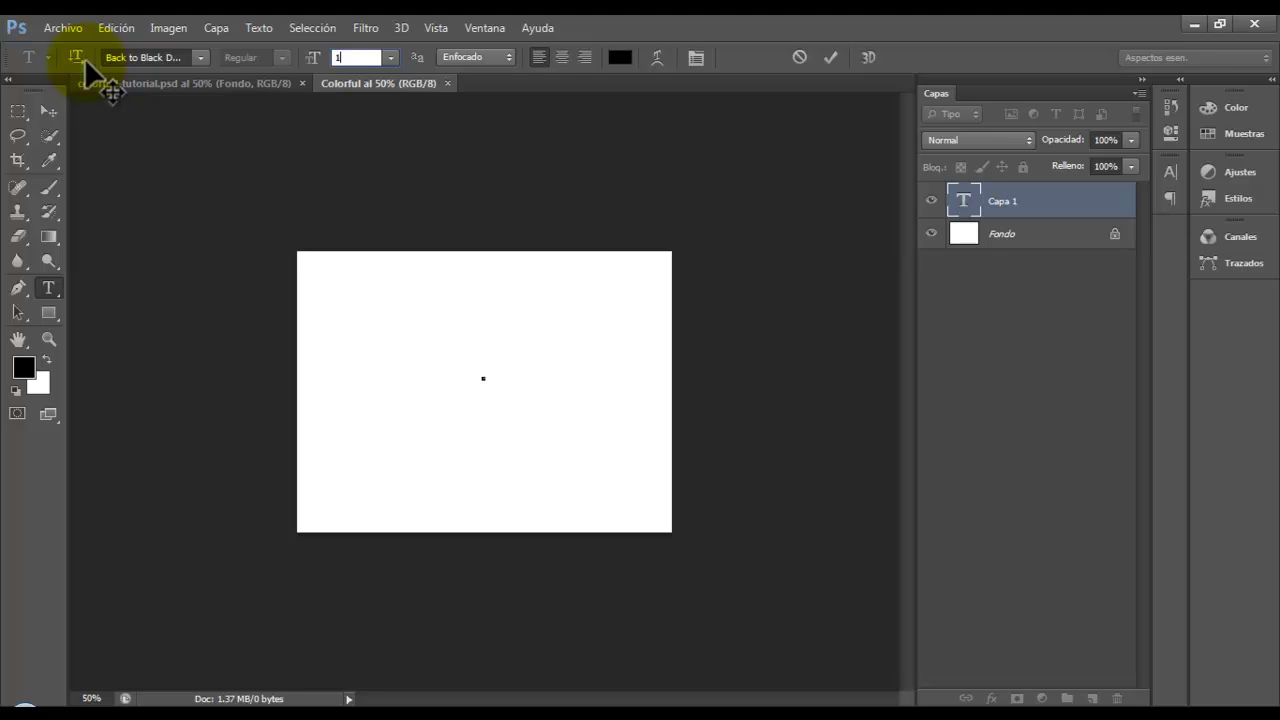
text(83)
key(Return)
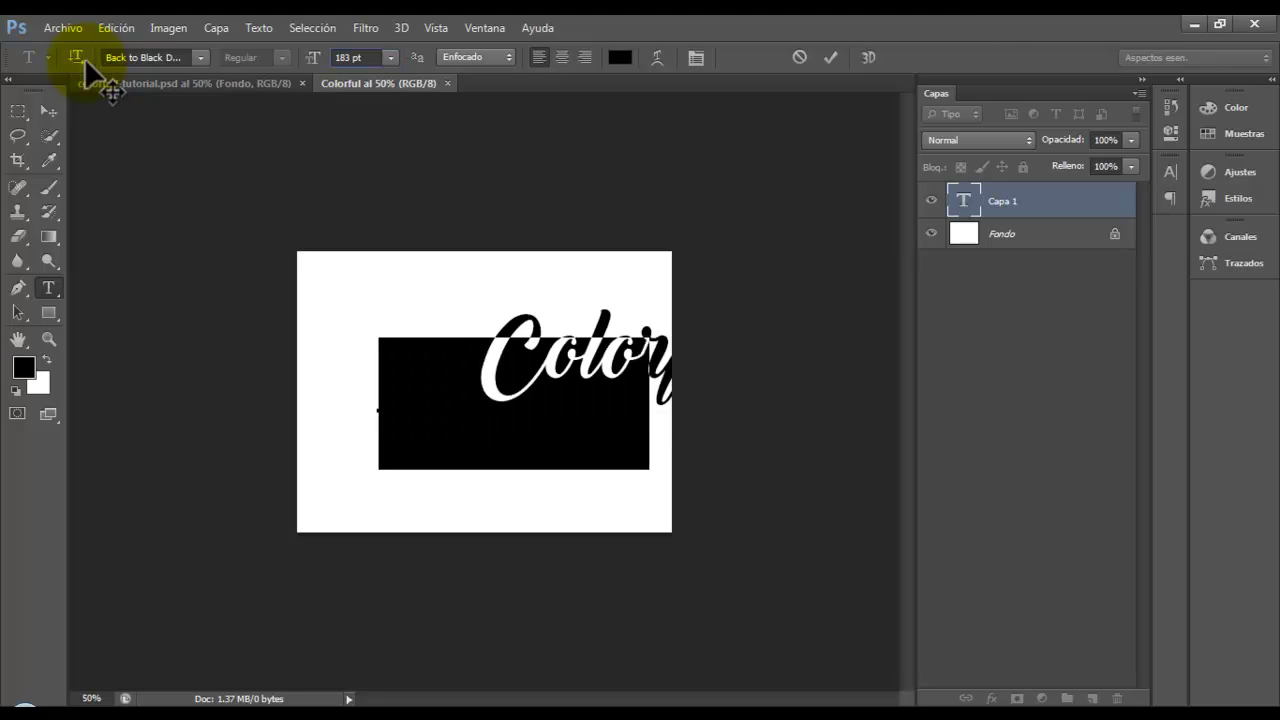
key(ctrl+shift+c)
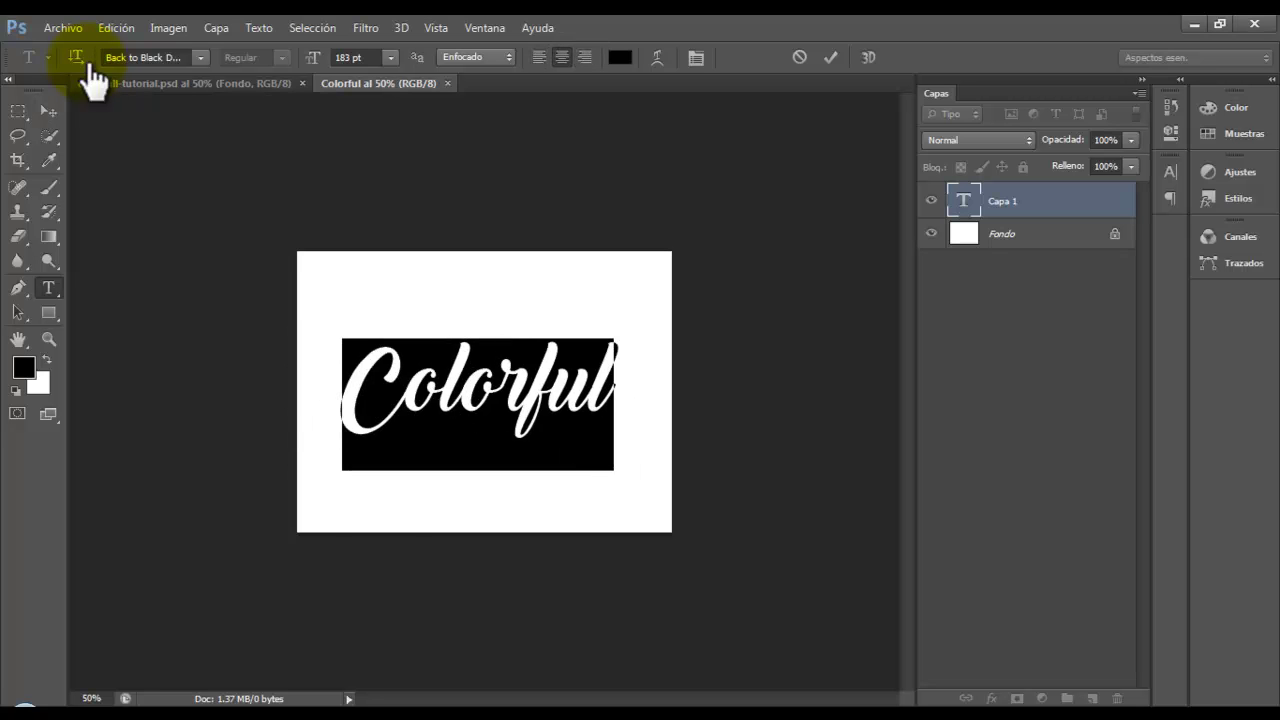
key(ctrl+Return)
key(m)
drag(312, 196, 716, 502)
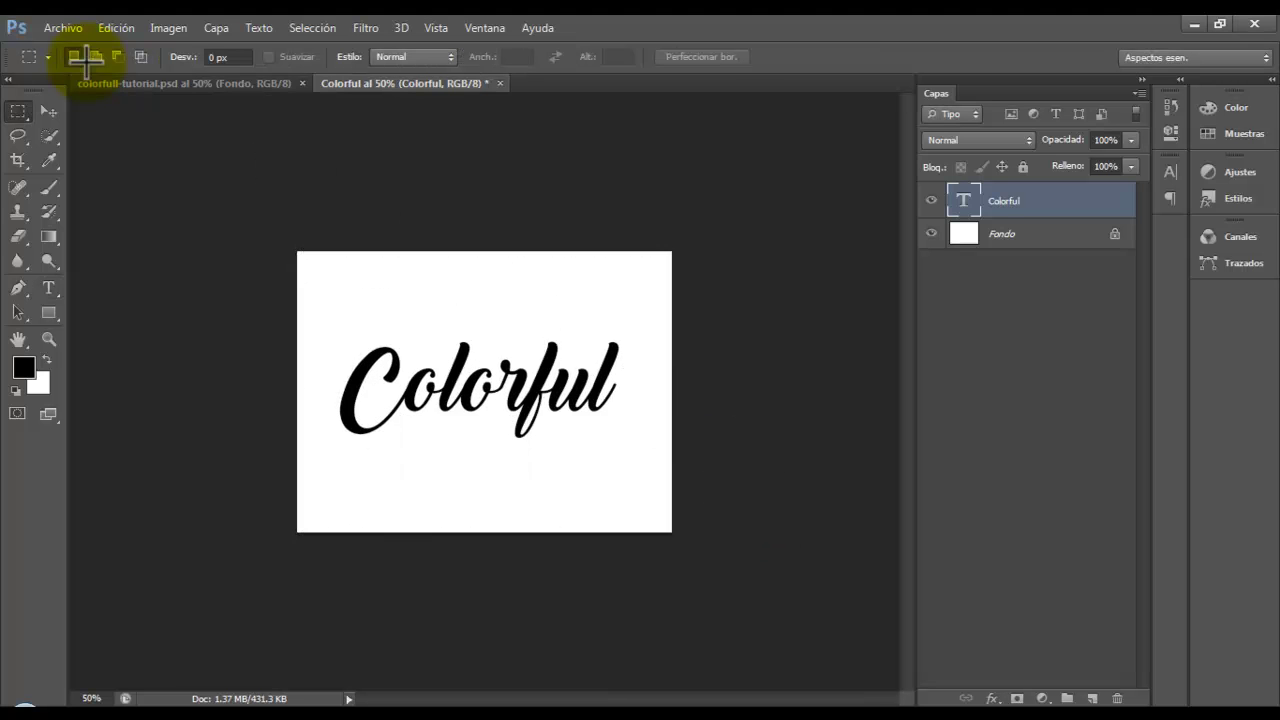
- Align the Colorful text horizontally to the canvas centre, then deselect
drag(297, 250, 684, 564)
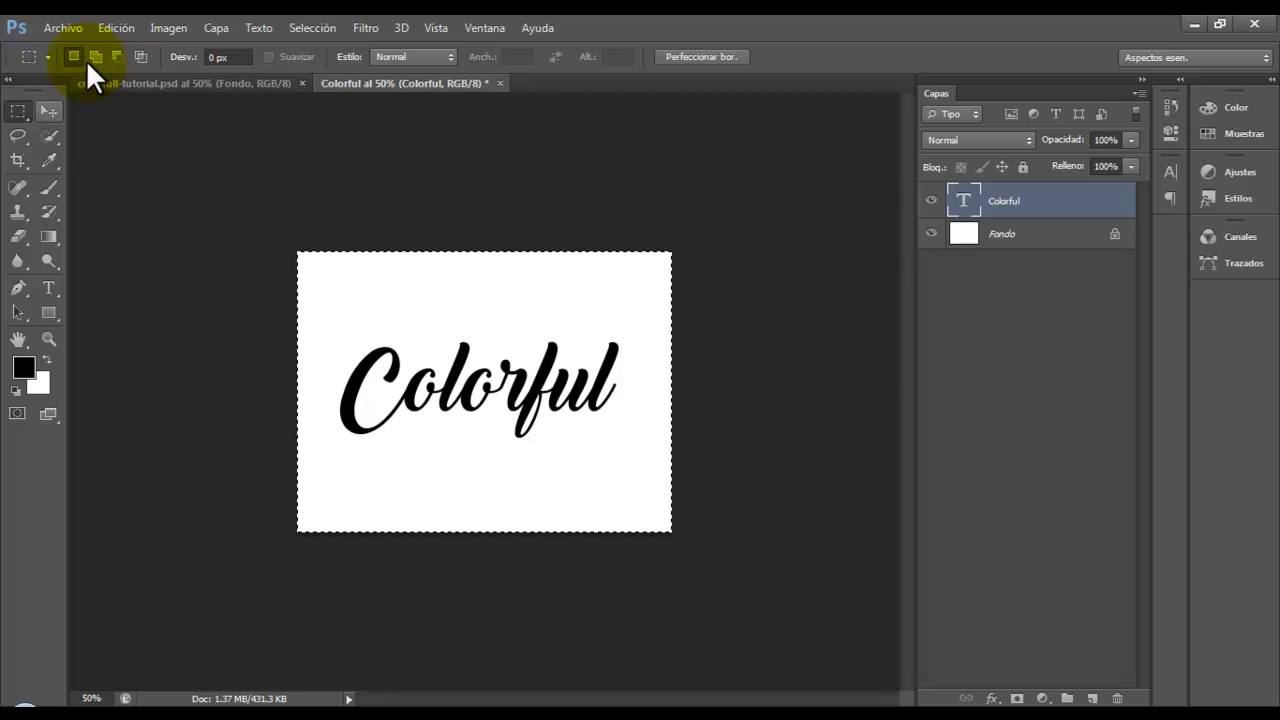
key(v)
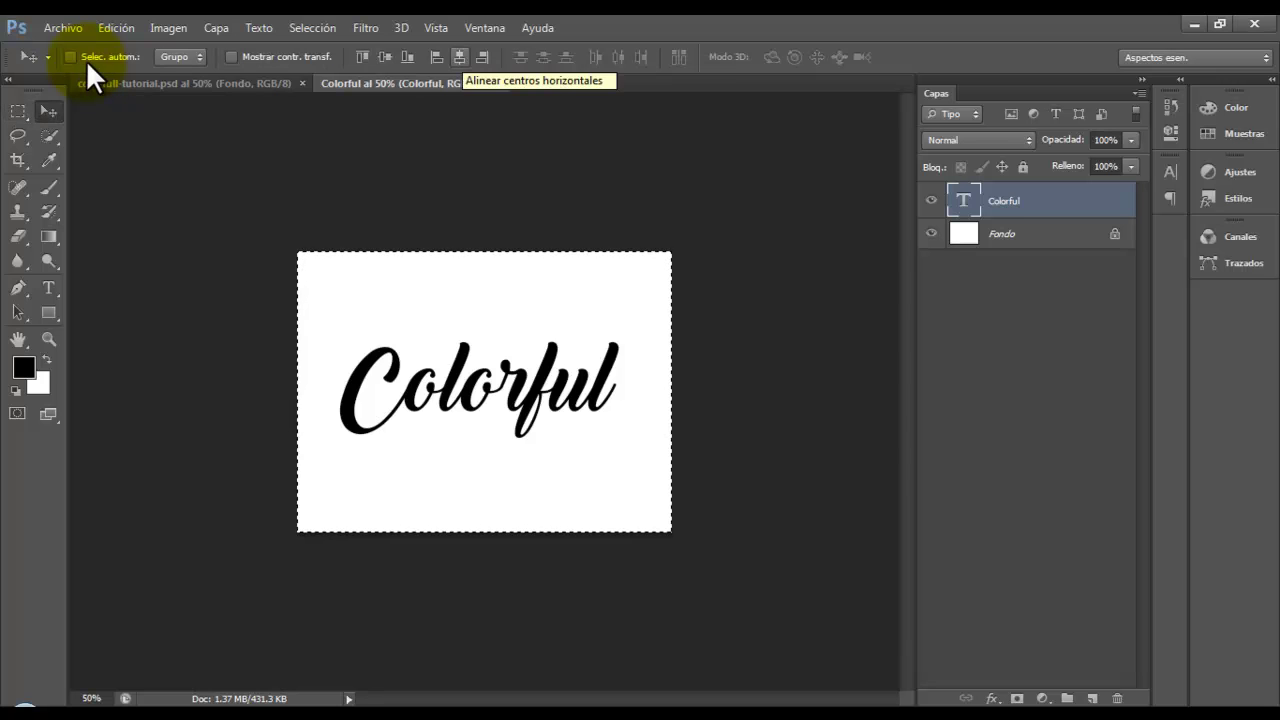
click(459, 57)
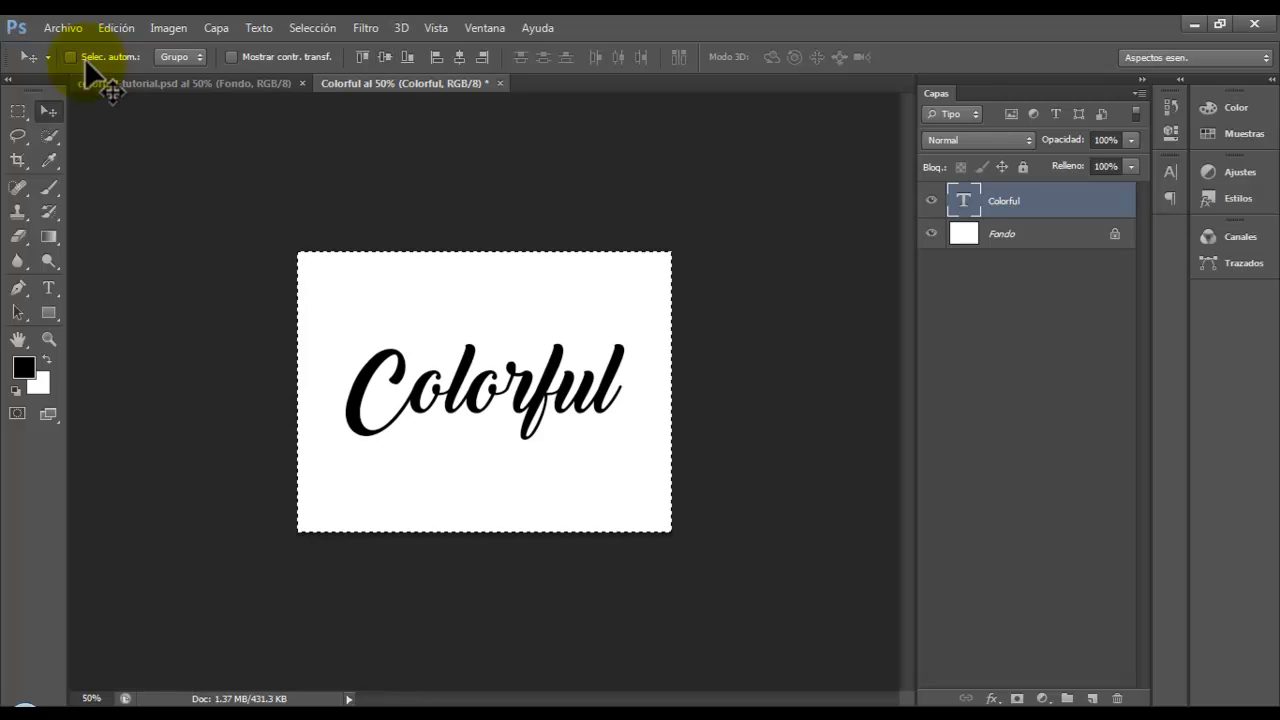
key(ctrl+d)
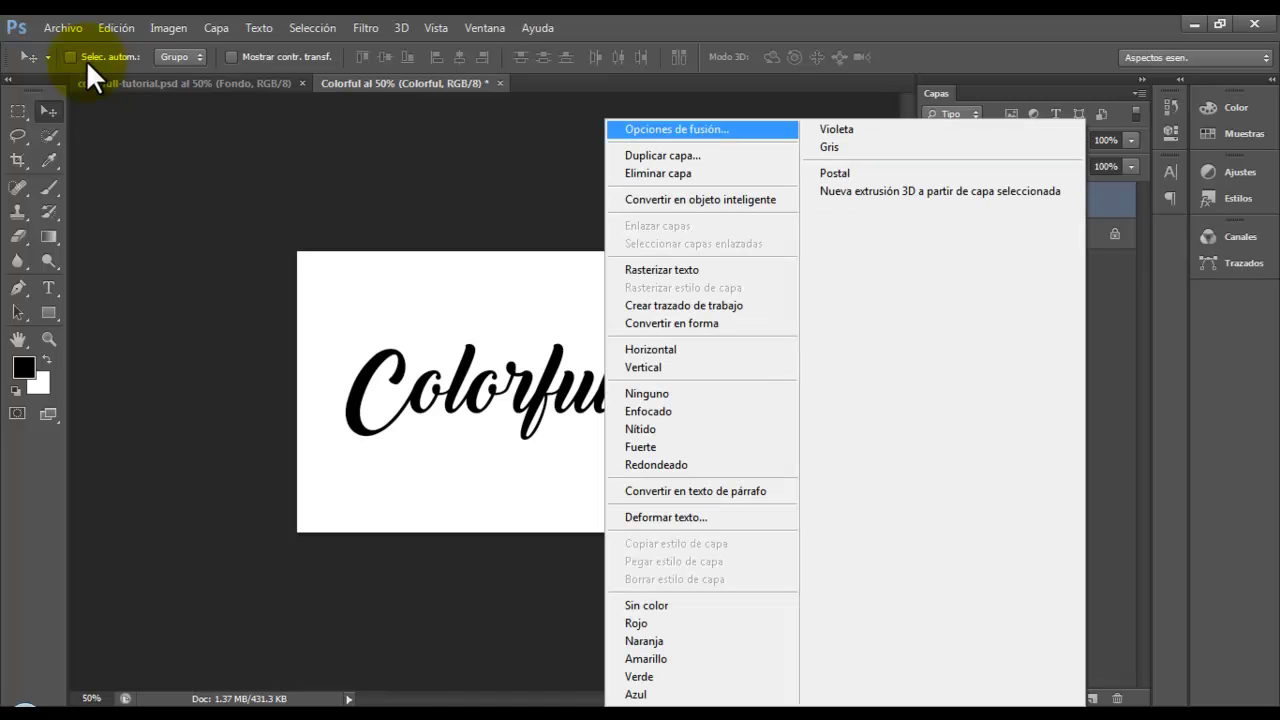
- Add a 10 px outside Stroke to the Colorful layer through Blending Options
key(Escape)
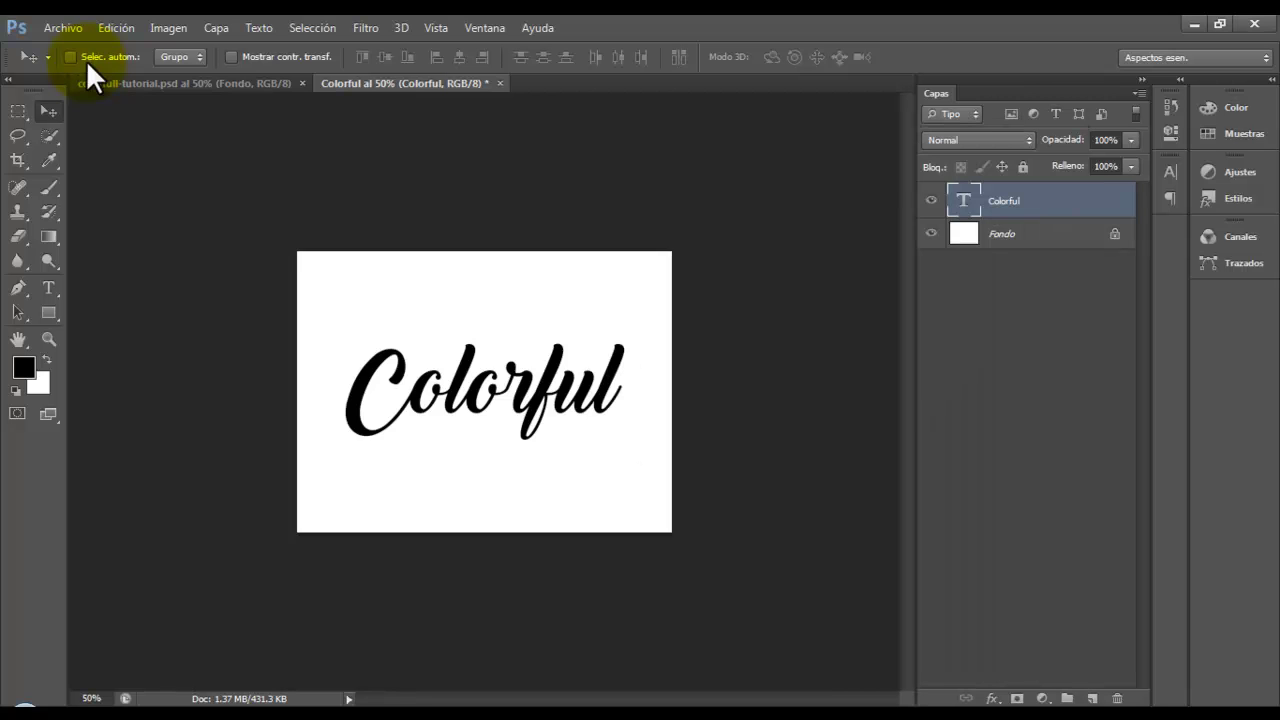
key(alt+n)
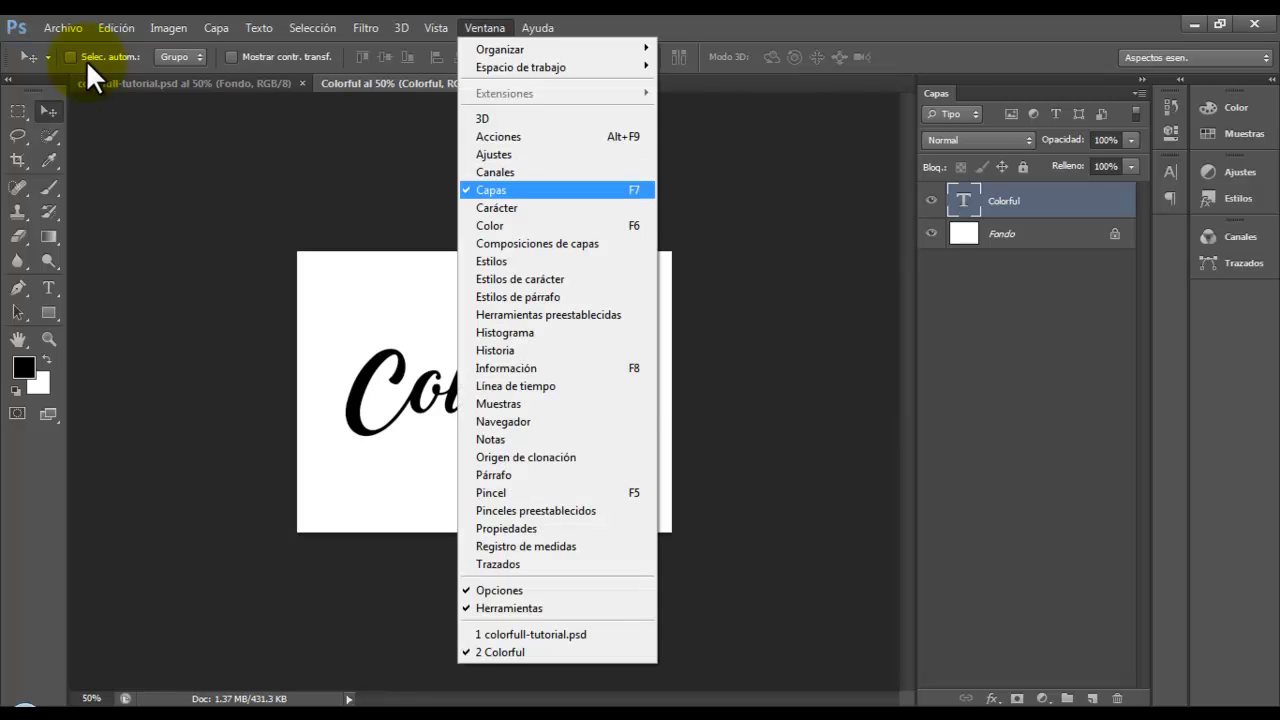
key(Escape)
right_click(1076, 200)
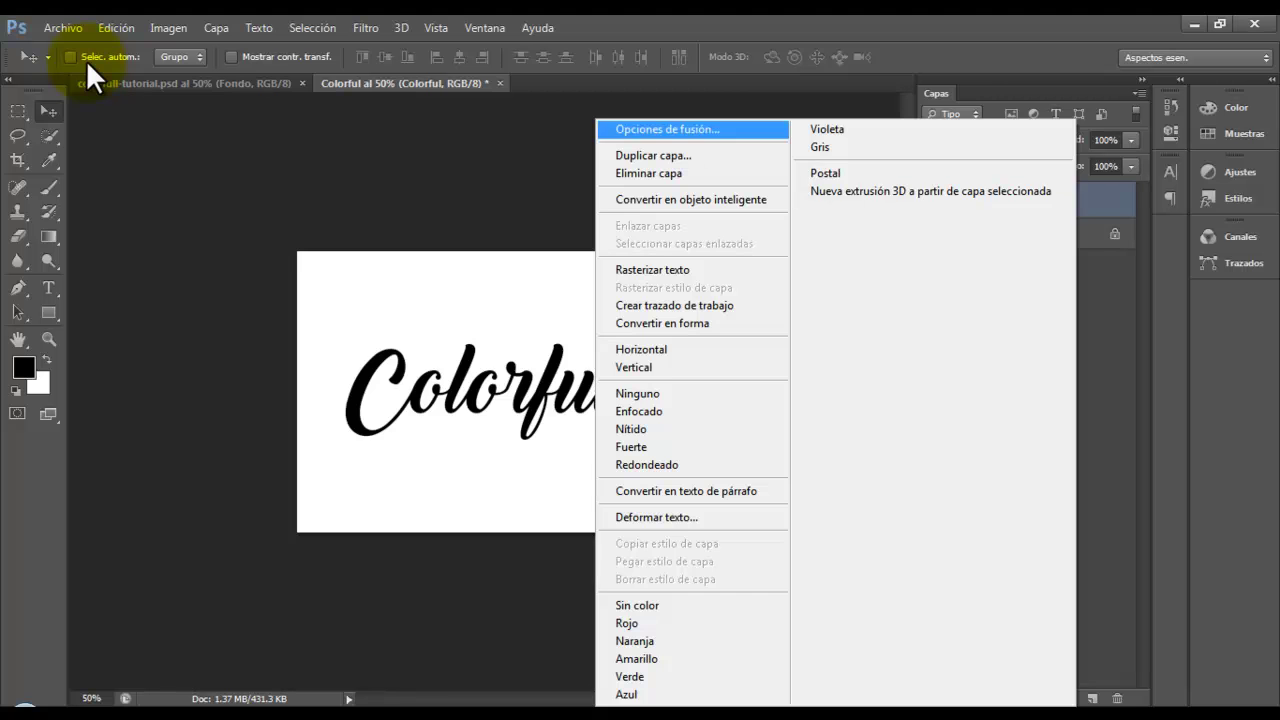
key(Return)
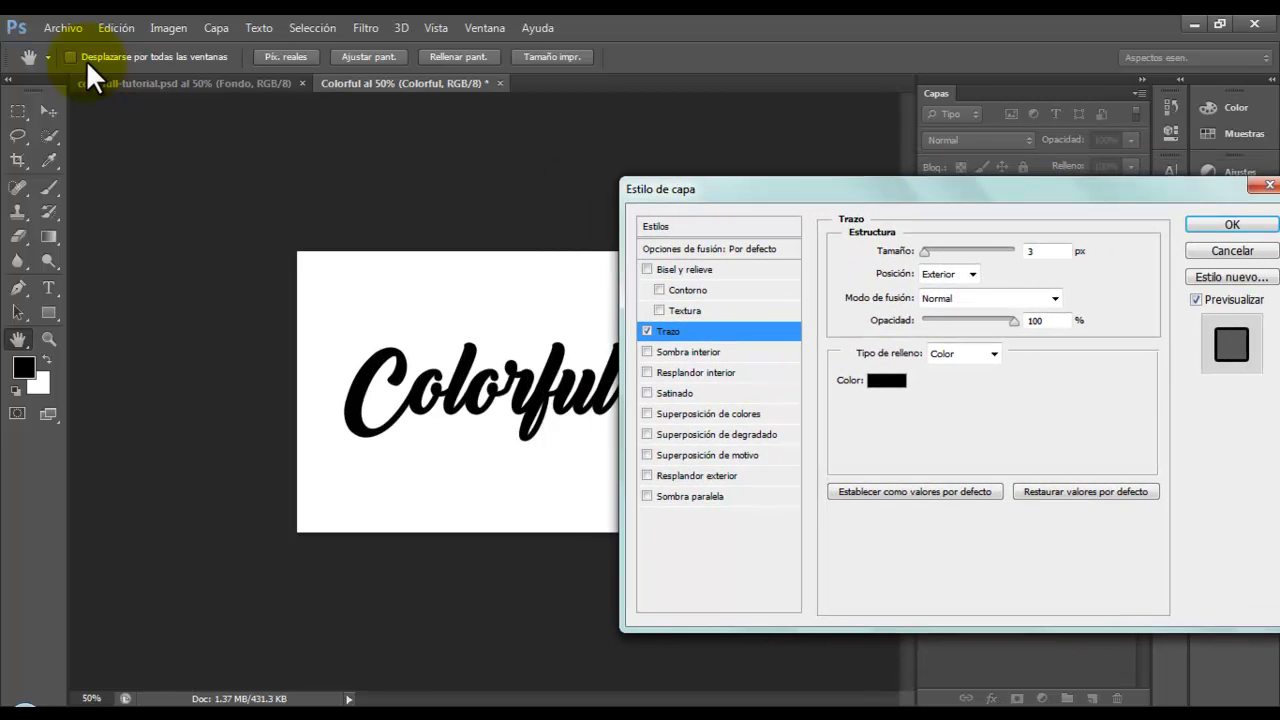
key(Tab)
key(Up)
key(Up)
key(Up)
text(10)
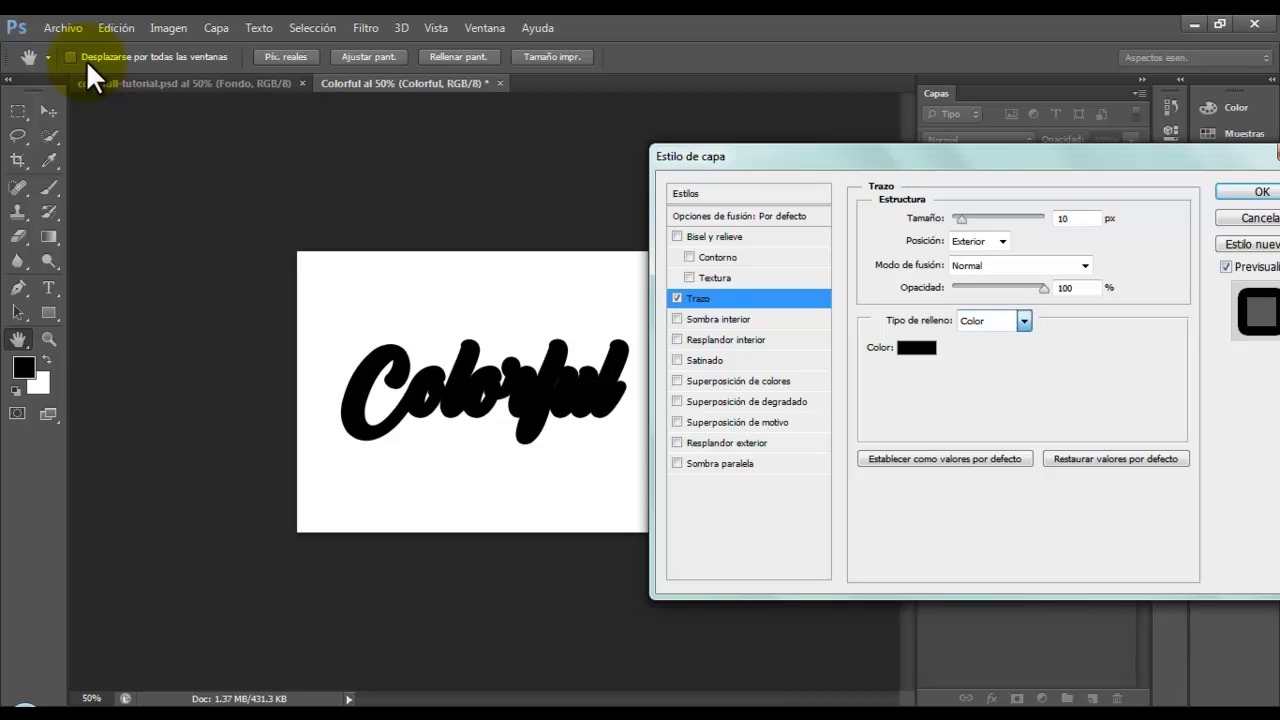
click(1024, 320)
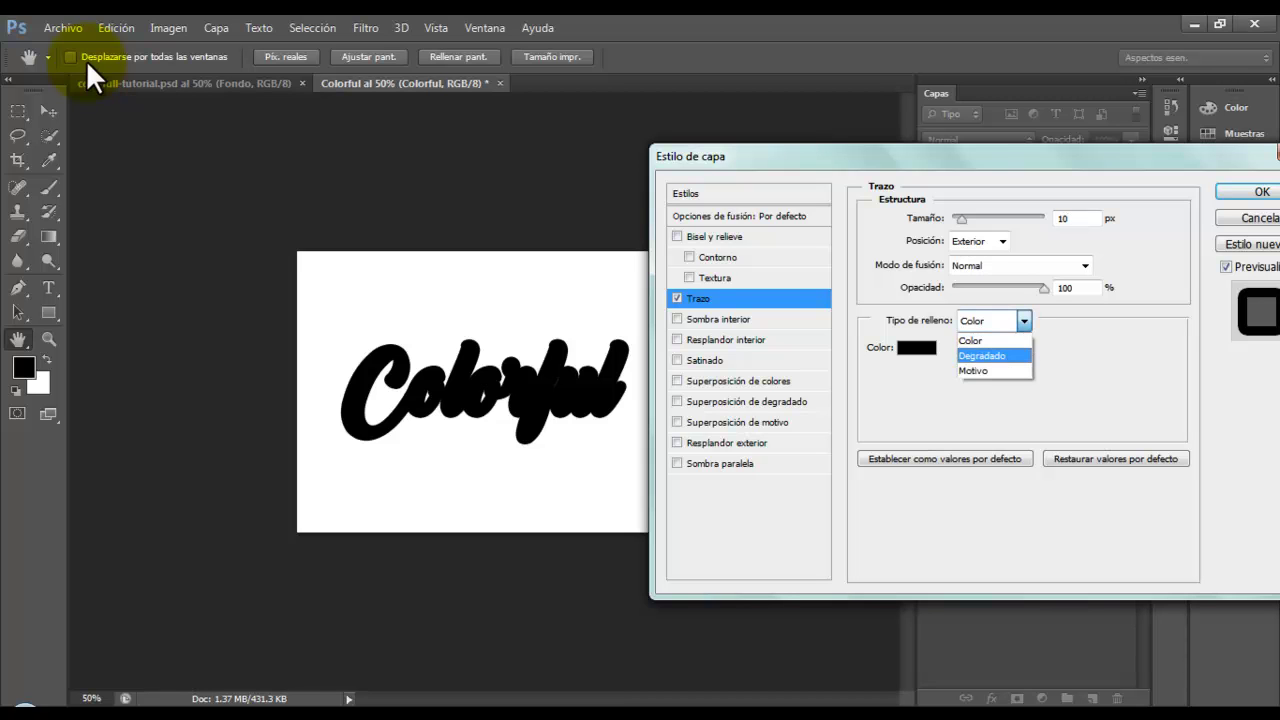
- Change the stroke fill to the rainbow spectrum gradient and apply the layer style
click(982, 355)
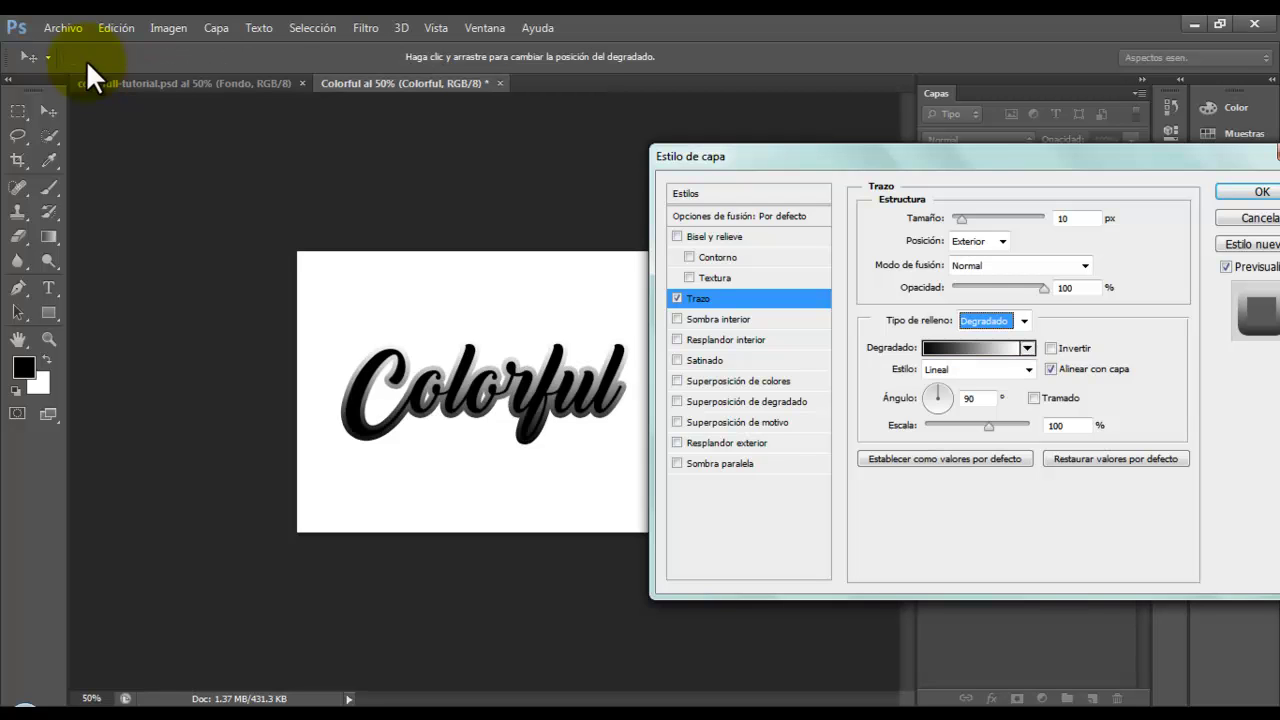
click(1027, 348)
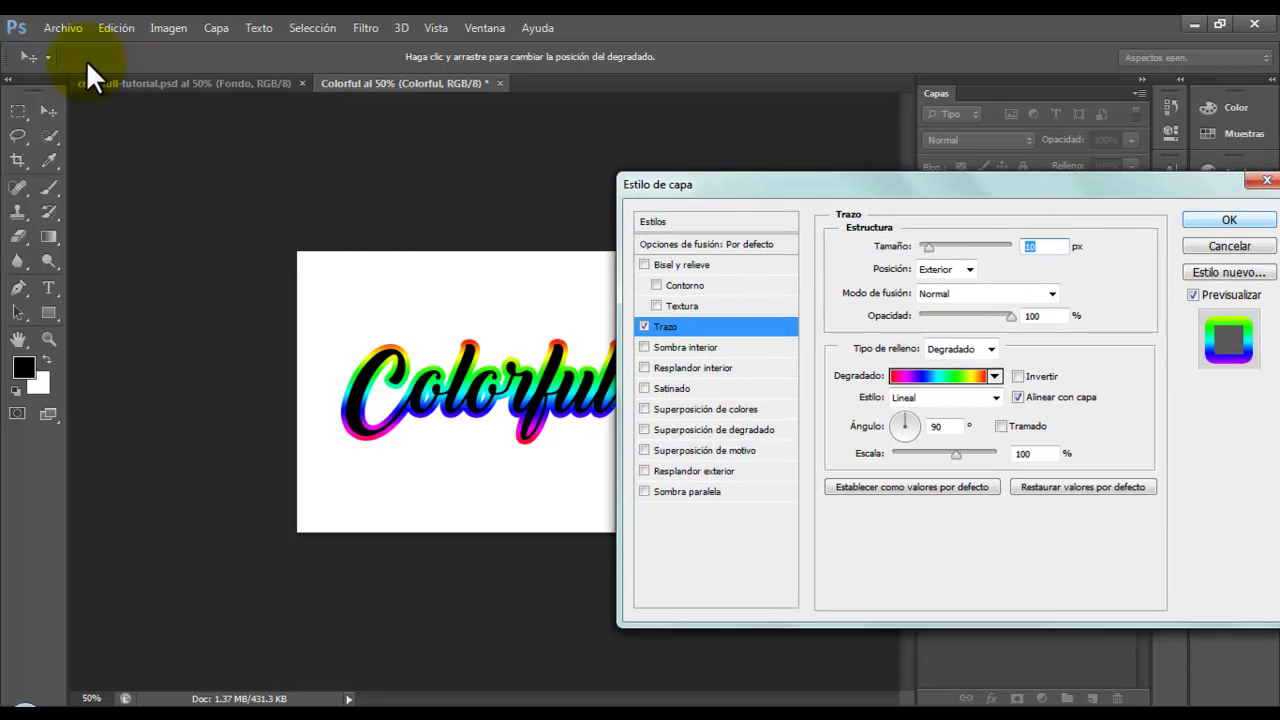
key(Return)
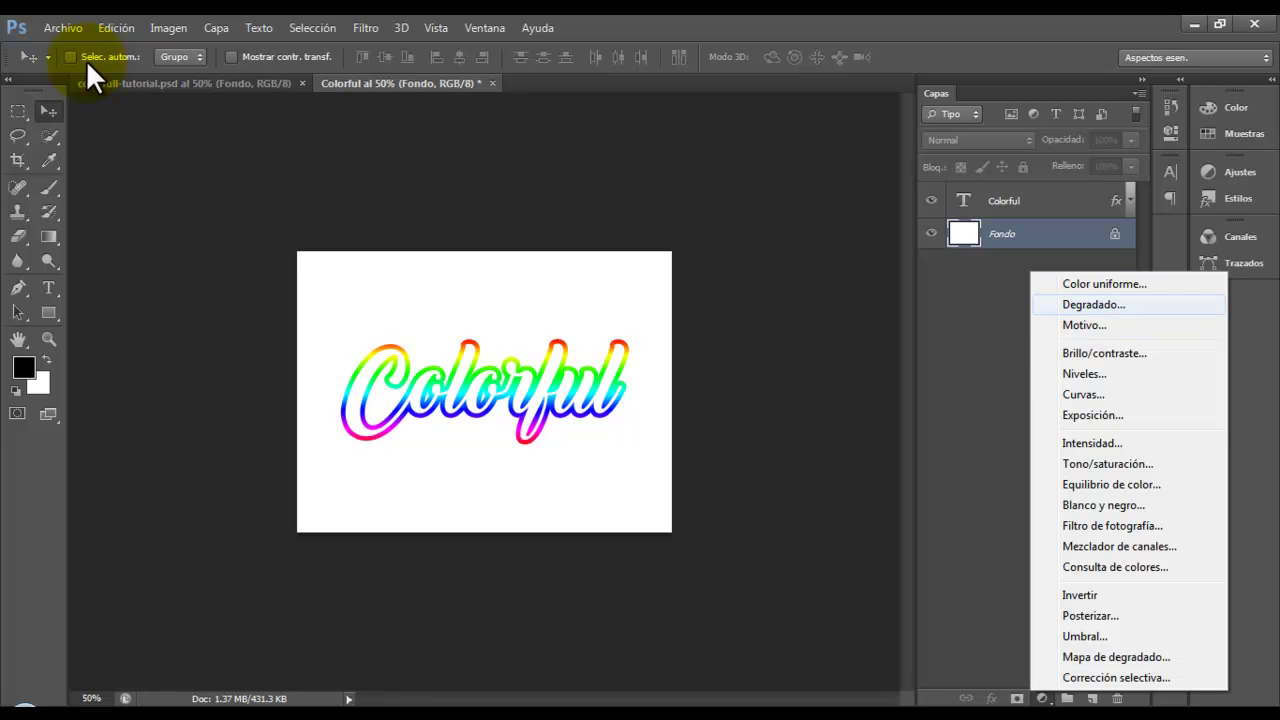
key(Return)
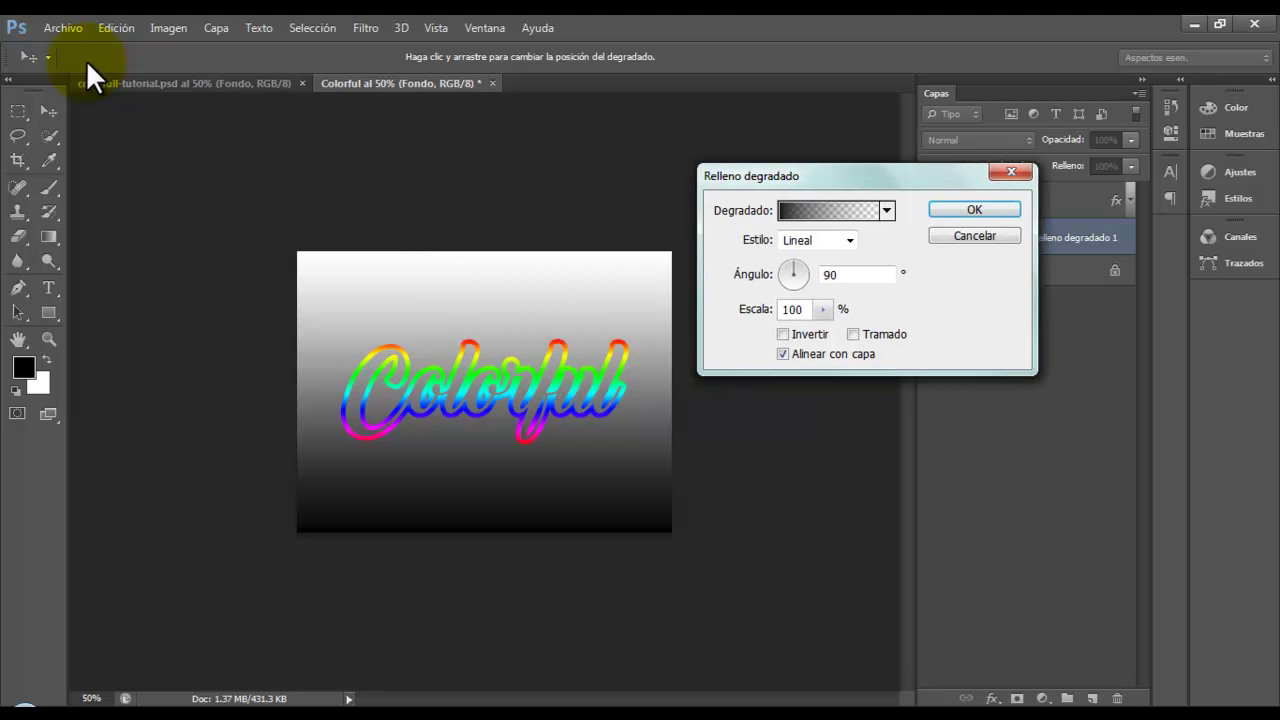
key(alt+Down)
key(Down)
key(Down)
key(Down)
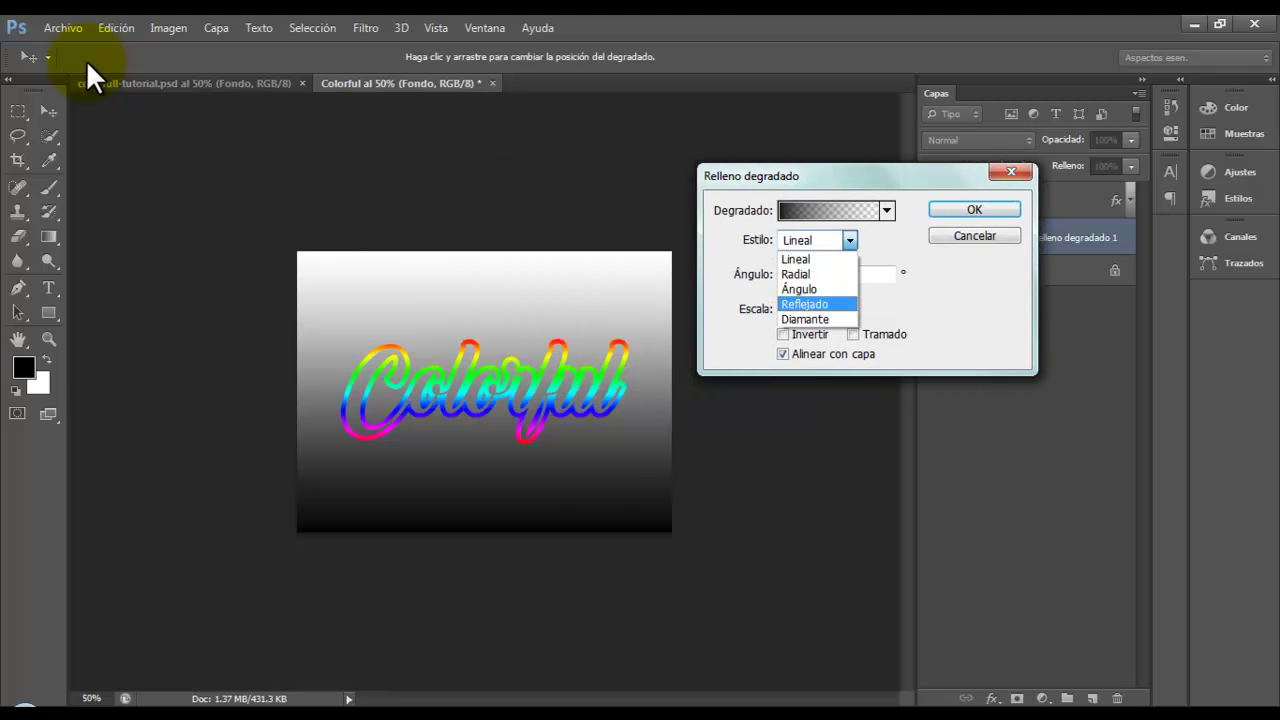
key(Return)
key(space)
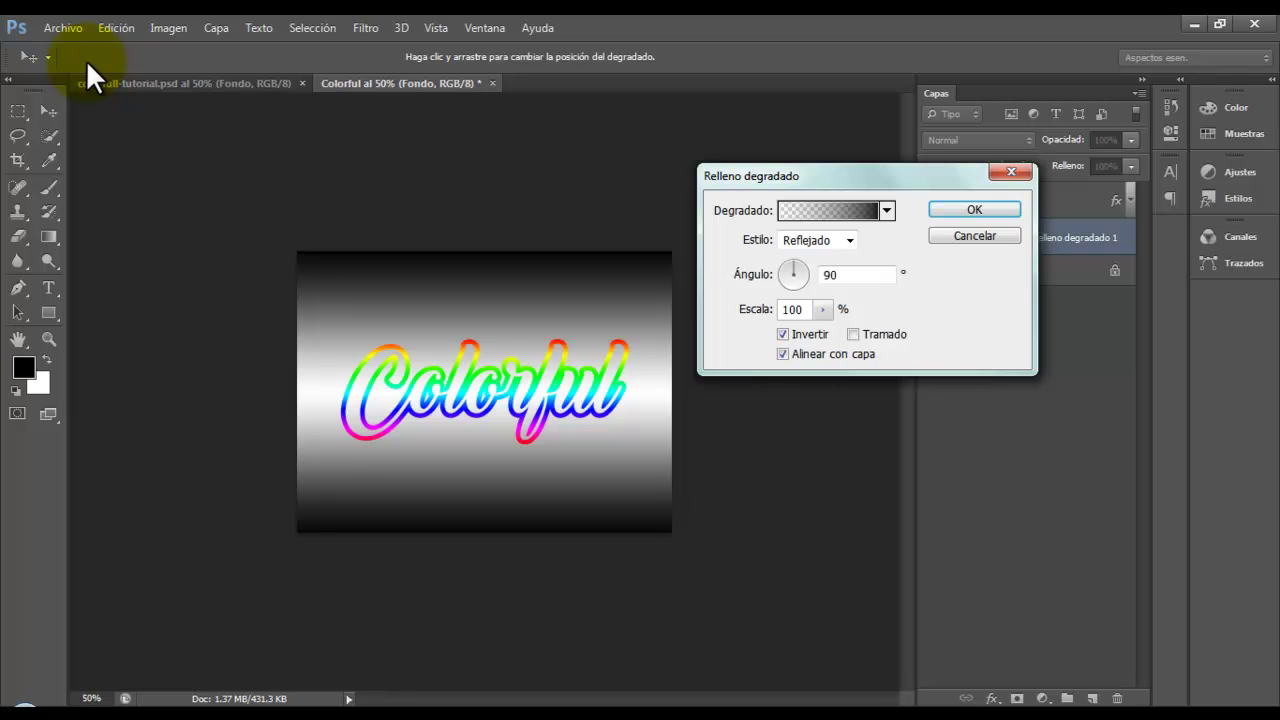
key(Escape)
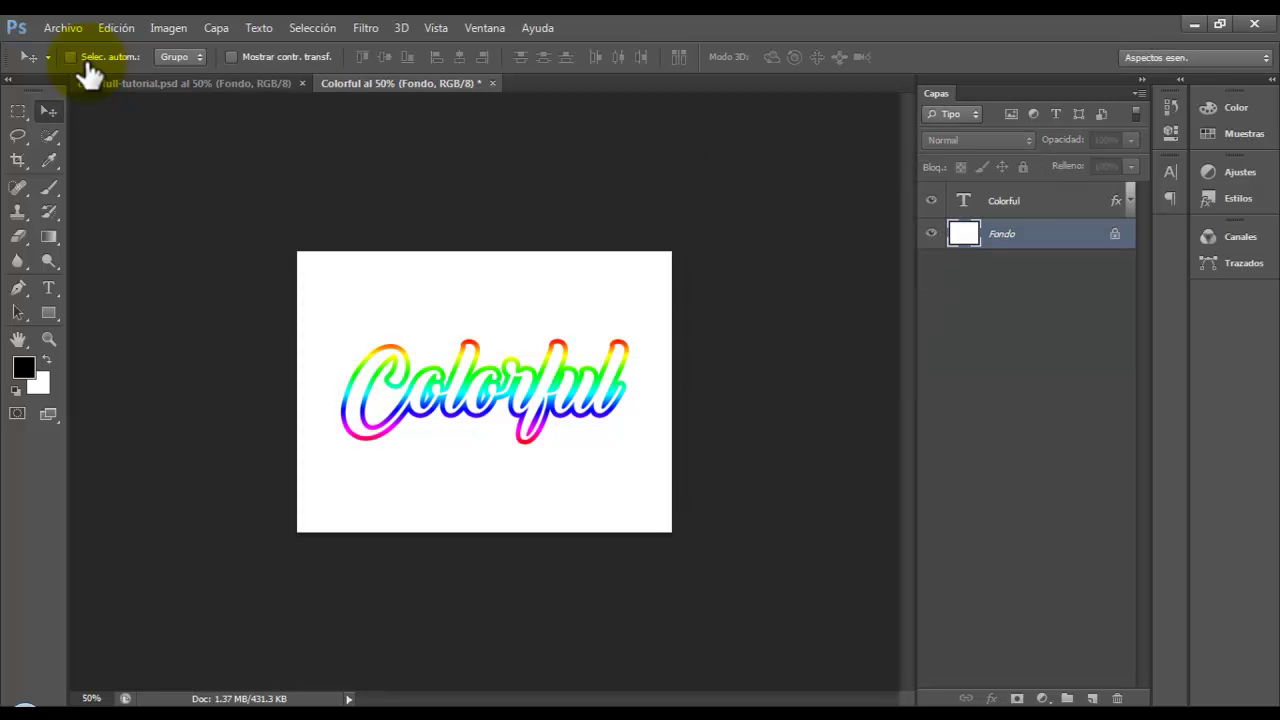